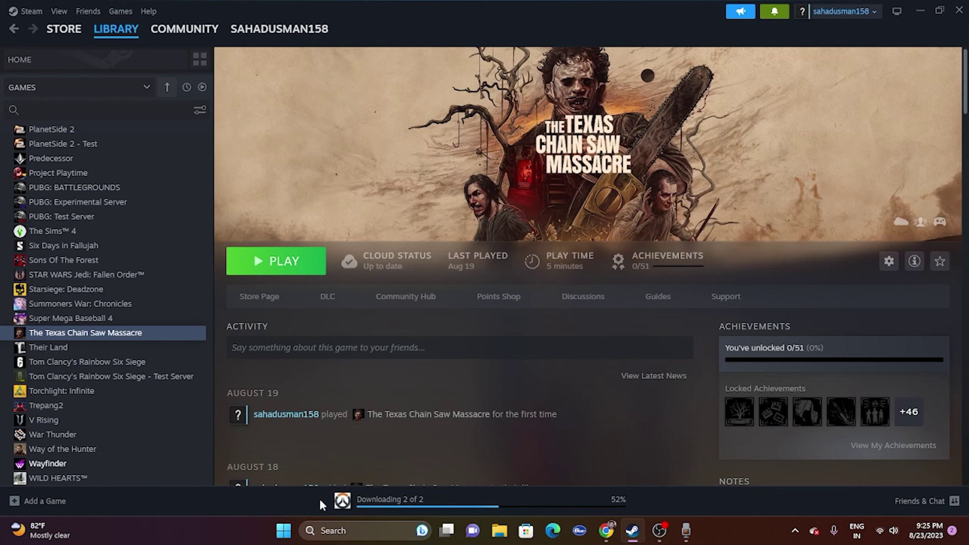
Minimize the Steam window and reopen Steam from its desktop shortcut
{"action": "left_click", "coordinate": [27, 12]}
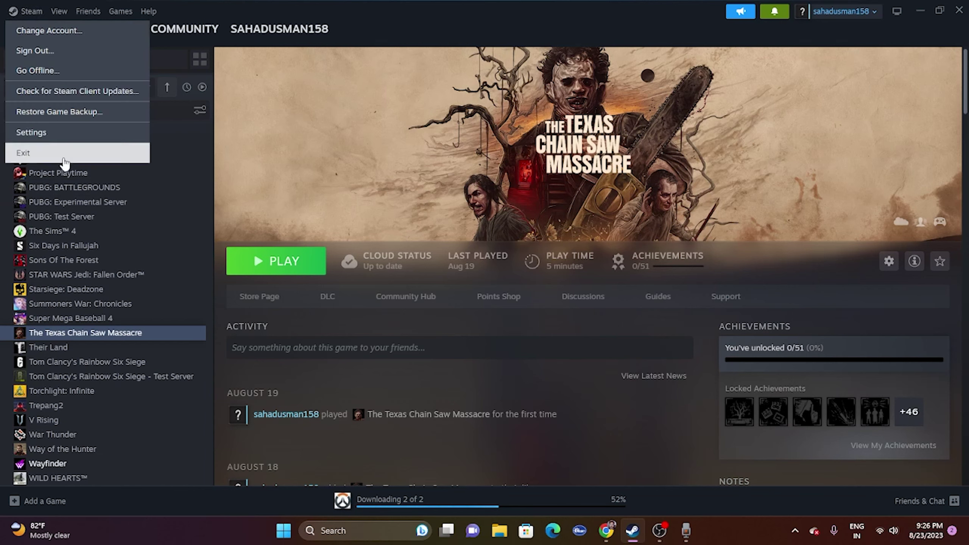
{"action": "left_click", "coordinate": [414, 197]}
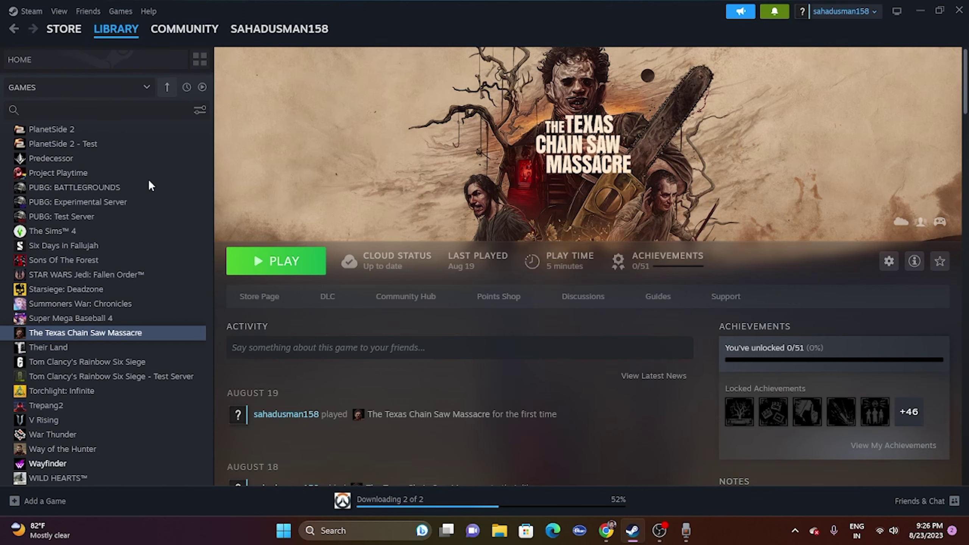
{"action": "left_click", "coordinate": [920, 11]}
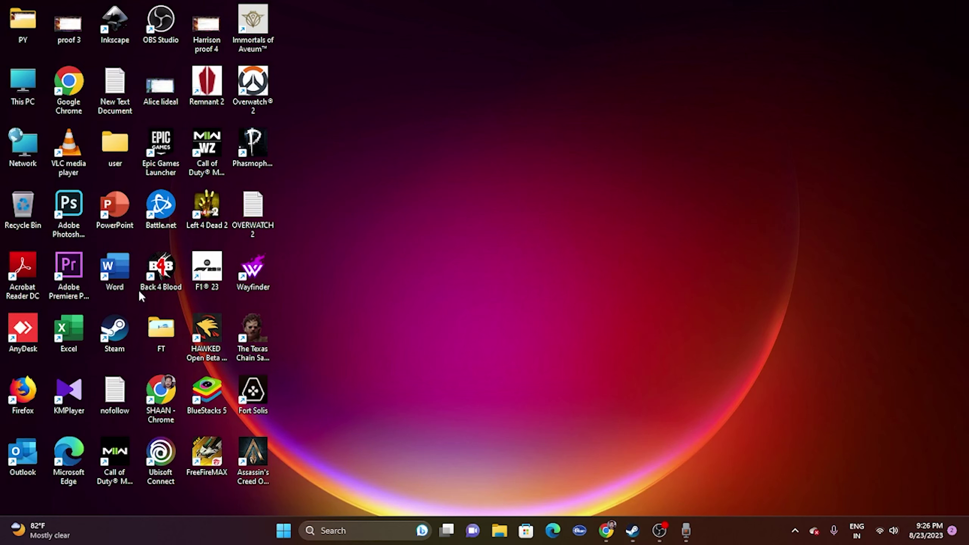
{"action": "double_click", "coordinate": [119, 335]}
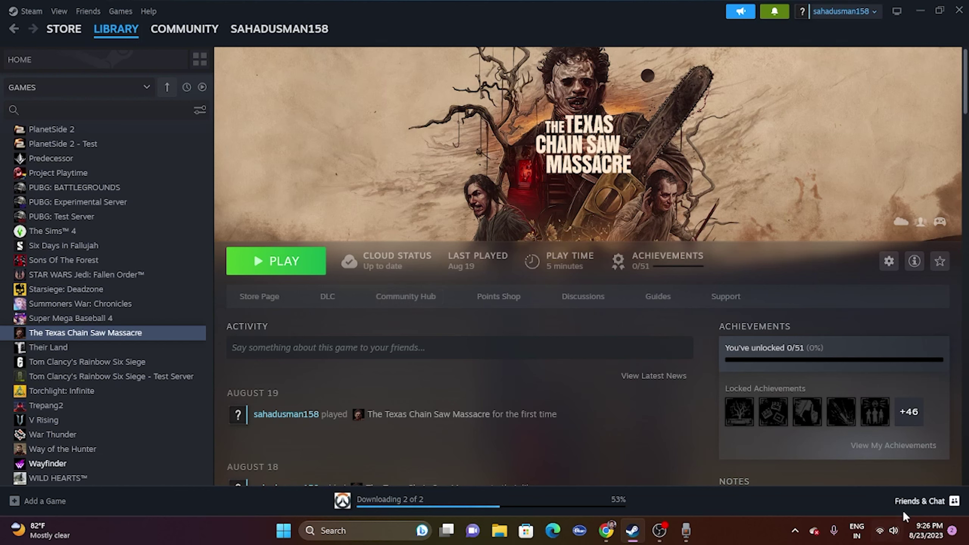
Lower the system volume to zero in the Windows quick settings
{"action": "left_click", "coordinate": [894, 531]}
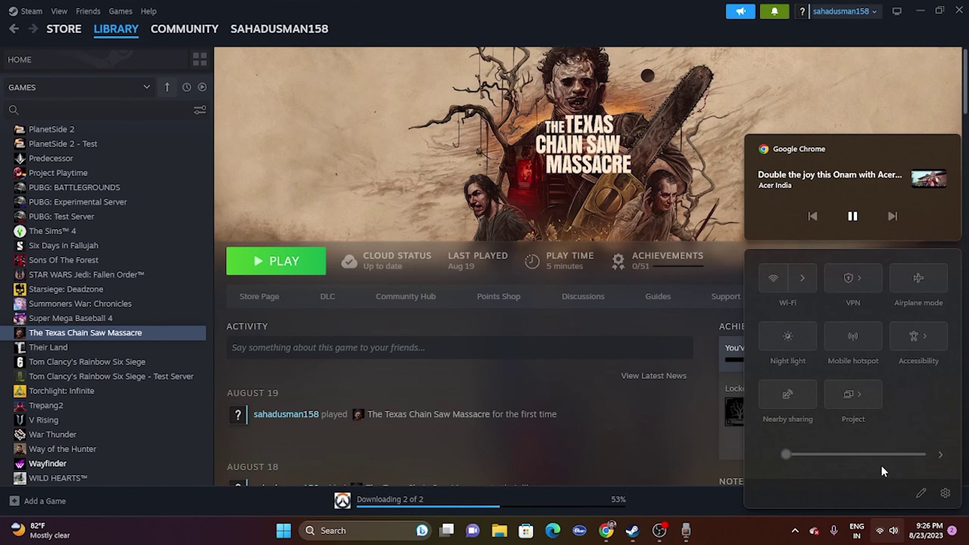
{"action": "left_click_drag", "start_coordinate": [851, 454], "coordinate": [723, 522]}
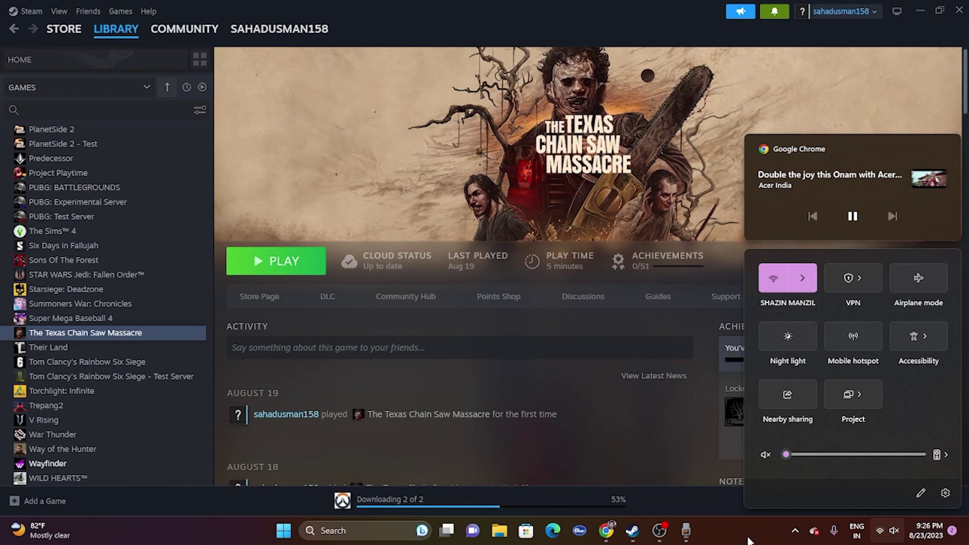
{"action": "left_click", "coordinate": [356, 348]}
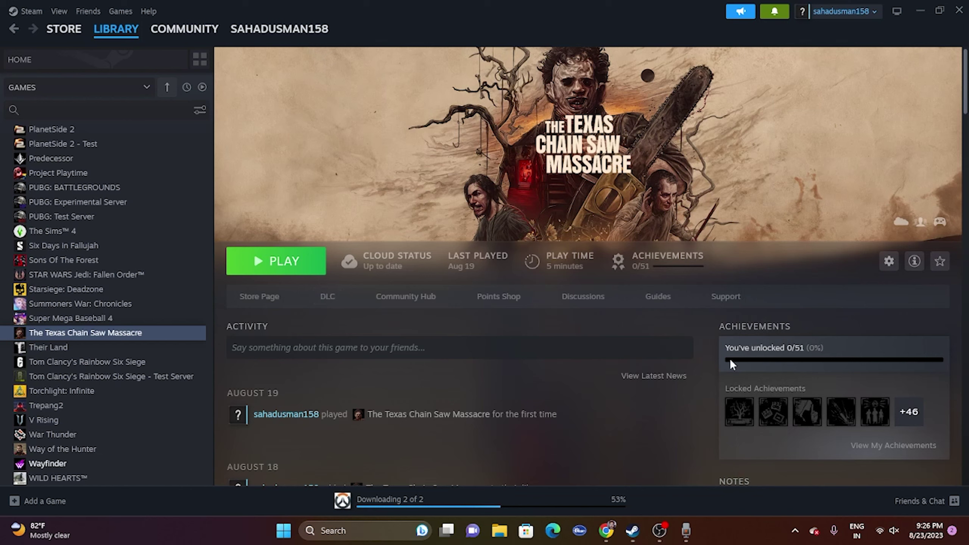
Raise the system volume to 93 in the Windows quick settings
{"action": "left_click", "coordinate": [878, 534]}
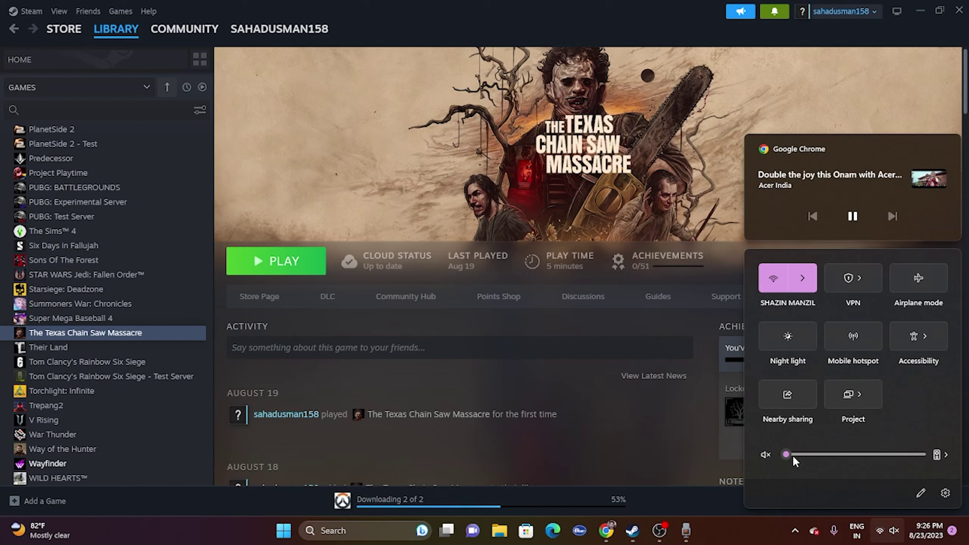
{"action": "left_click_drag", "start_coordinate": [793, 455], "coordinate": [911, 455]}
{"action": "left_click", "coordinate": [757, 541]}
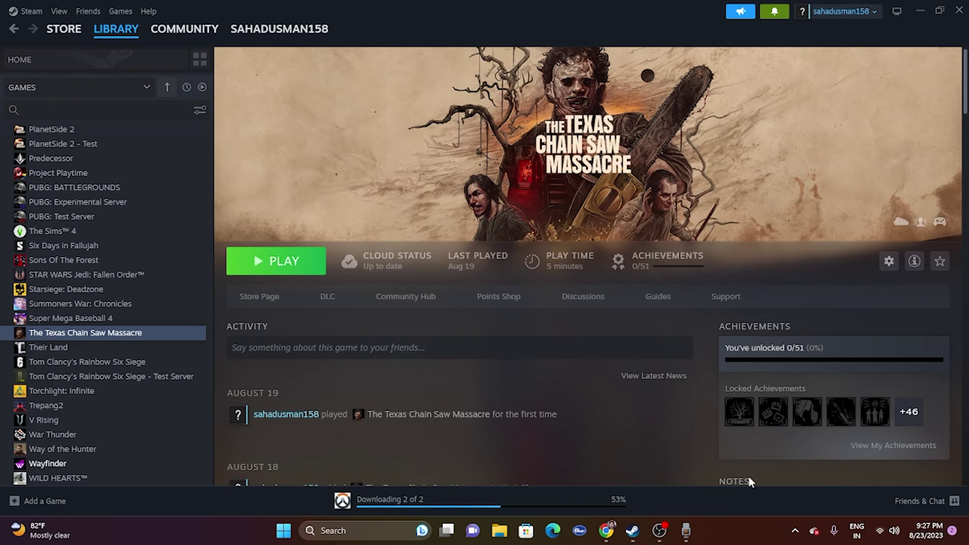
Review the selected output and input devices and their volumes in the Windows Sound settings
{"action": "left_click", "coordinate": [357, 531]}
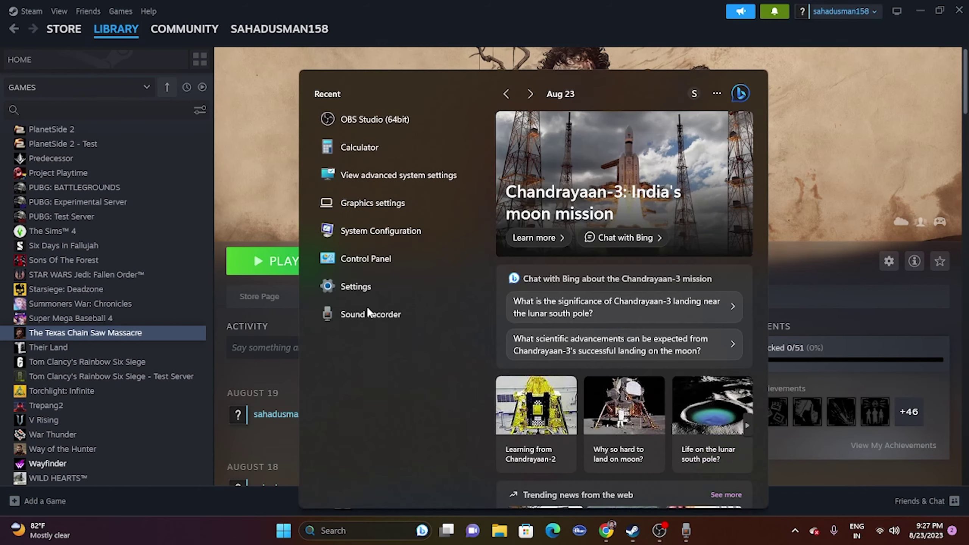
{"action": "left_click", "coordinate": [366, 279]}
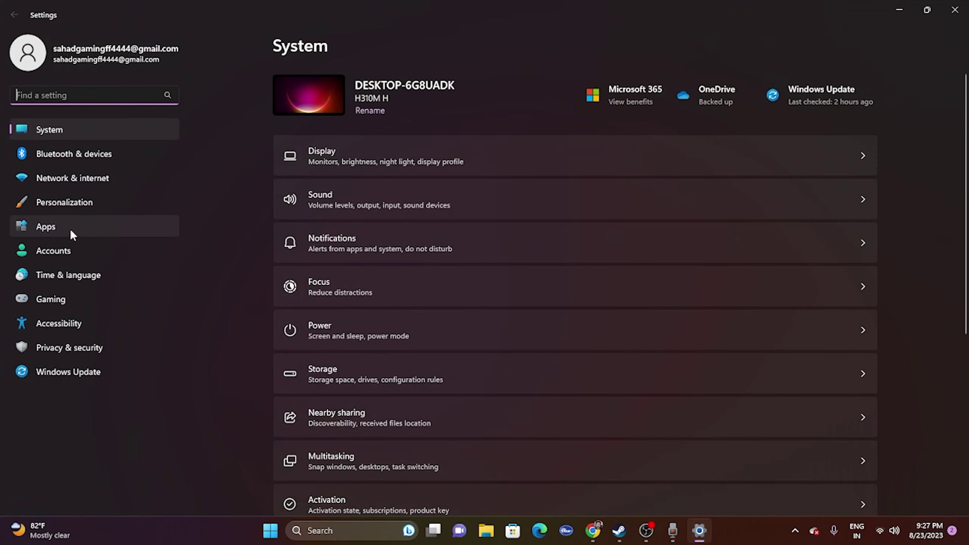
{"action": "left_click", "coordinate": [361, 207]}
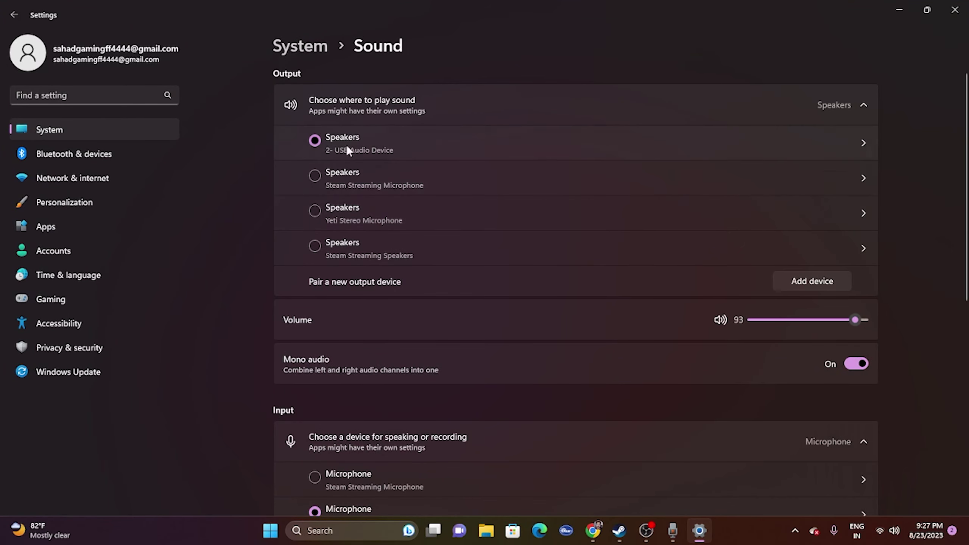
{"action": "scroll", "coordinate": [521, 151], "scroll_direction": "down", "scroll_amount": 2}
{"action": "scroll", "coordinate": [524, 167], "scroll_direction": "down", "scroll_amount": 1}
{"action": "scroll", "coordinate": [420, 175], "scroll_direction": "up", "scroll_amount": 3}
{"action": "scroll", "coordinate": [516, 141], "scroll_direction": "down", "scroll_amount": 8}
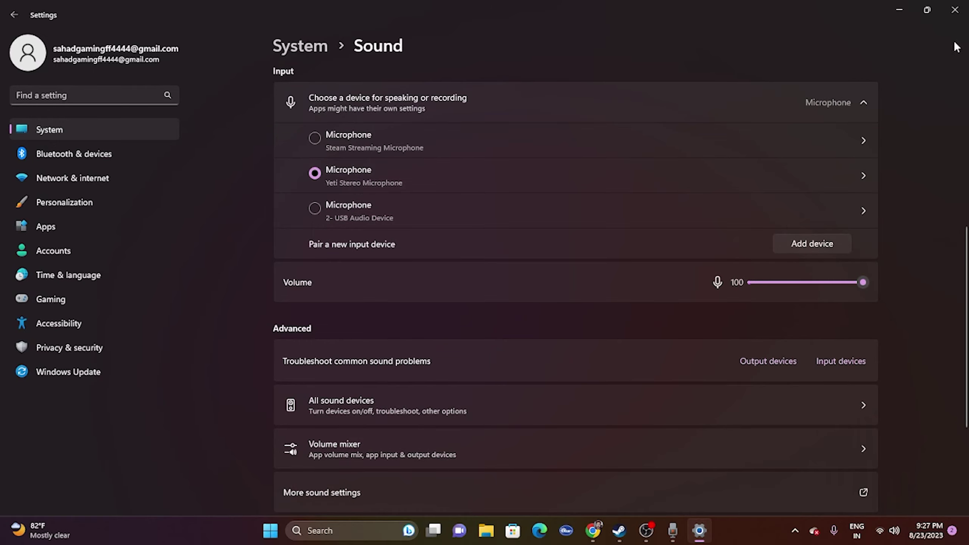
{"action": "left_click", "coordinate": [955, 10]}
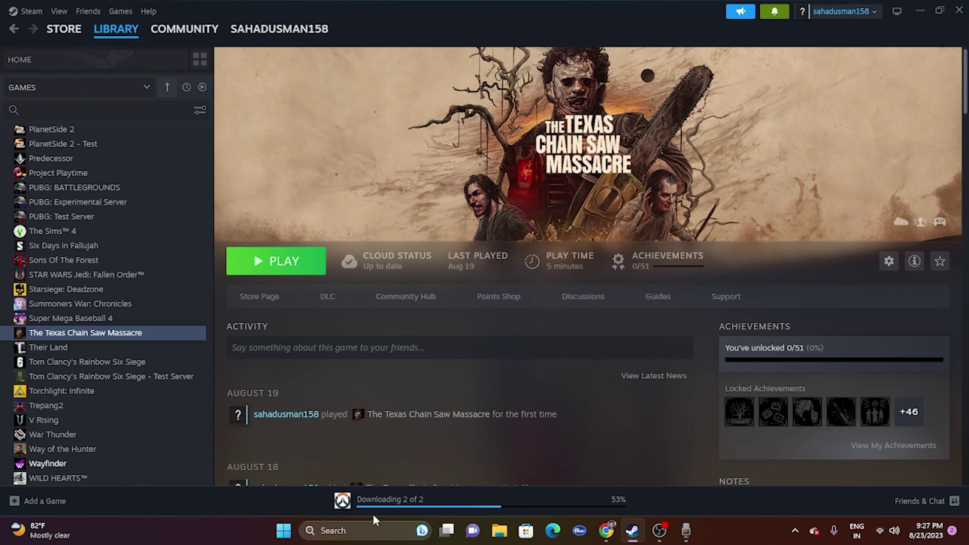
{"action": "left_click", "coordinate": [368, 527]}
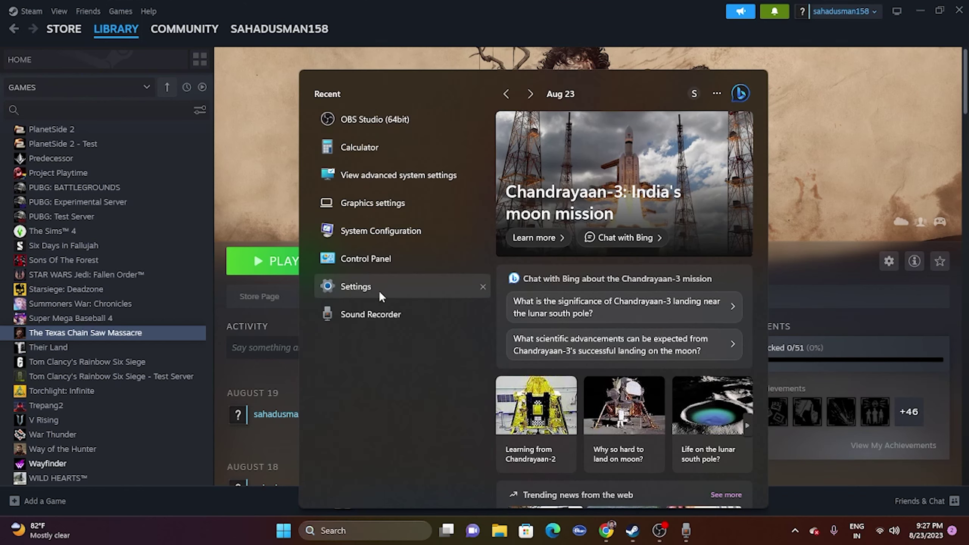
{"action": "left_click", "coordinate": [379, 290]}
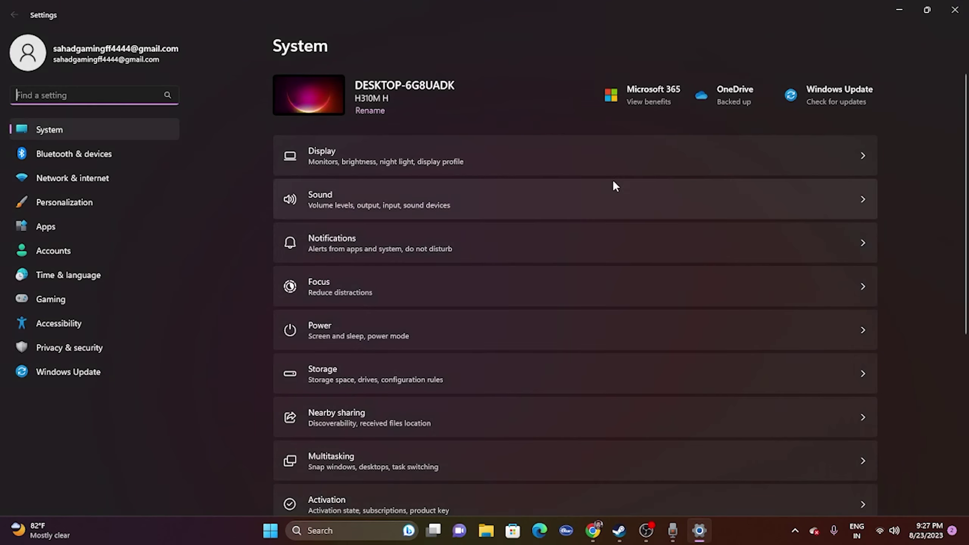
{"action": "left_click", "coordinate": [955, 9]}
Open the Sound dialog from the Hardware and Sound category of Control Panel
{"action": "left_click", "coordinate": [347, 529]}
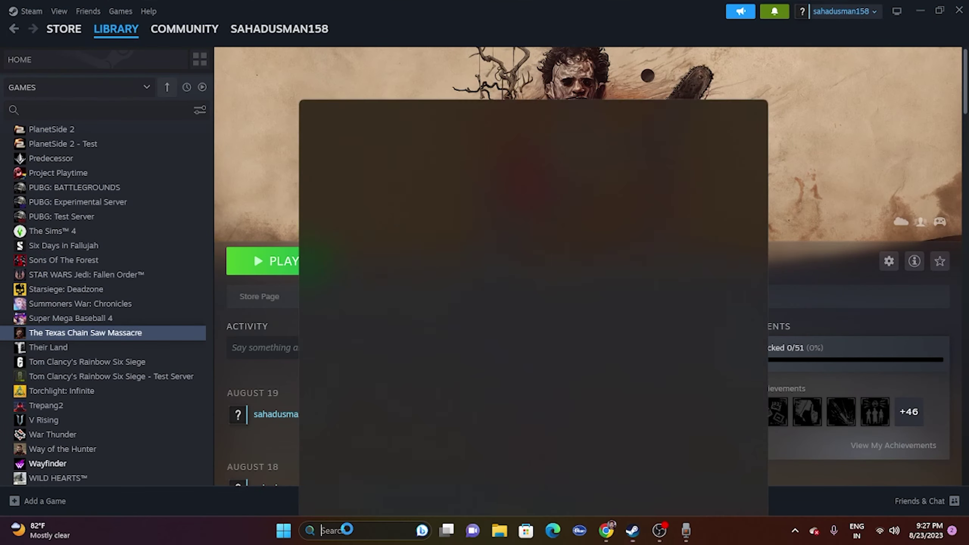
{"action": "type", "text": "control"}
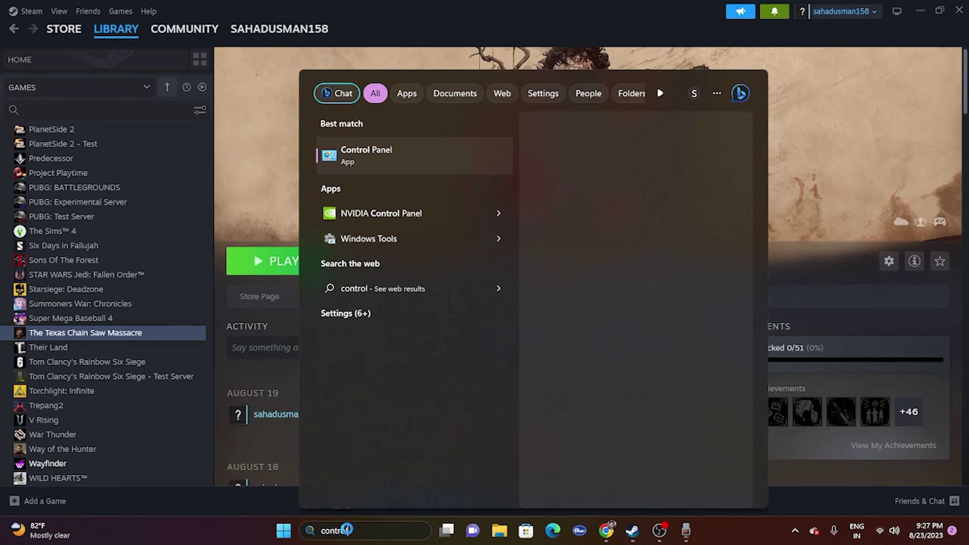
{"action": "left_click", "coordinate": [378, 151]}
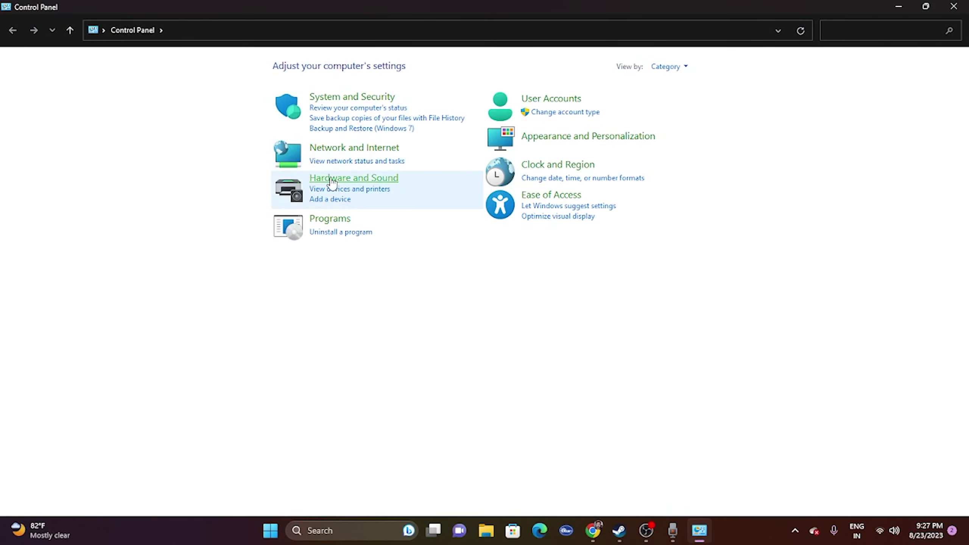
{"action": "left_click", "coordinate": [349, 178]}
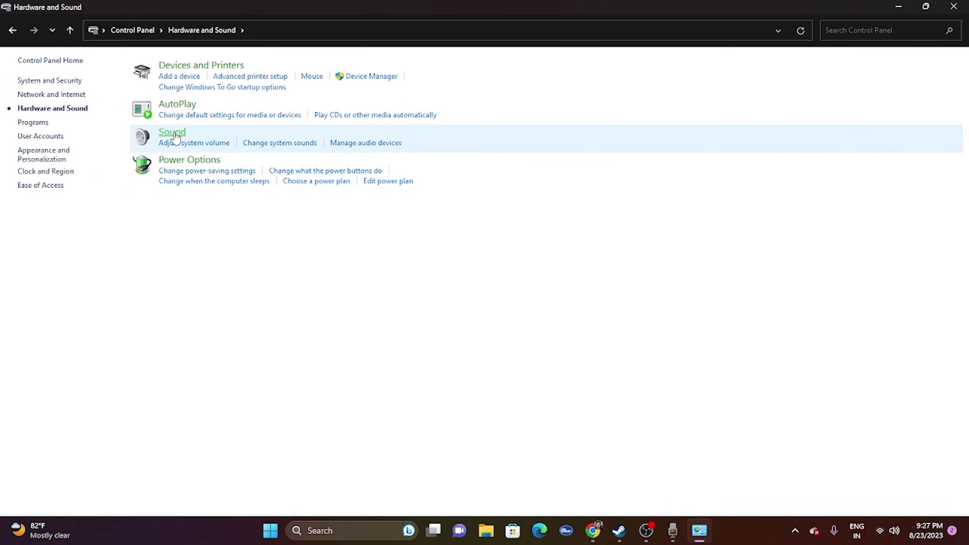
{"action": "left_click", "coordinate": [172, 133]}
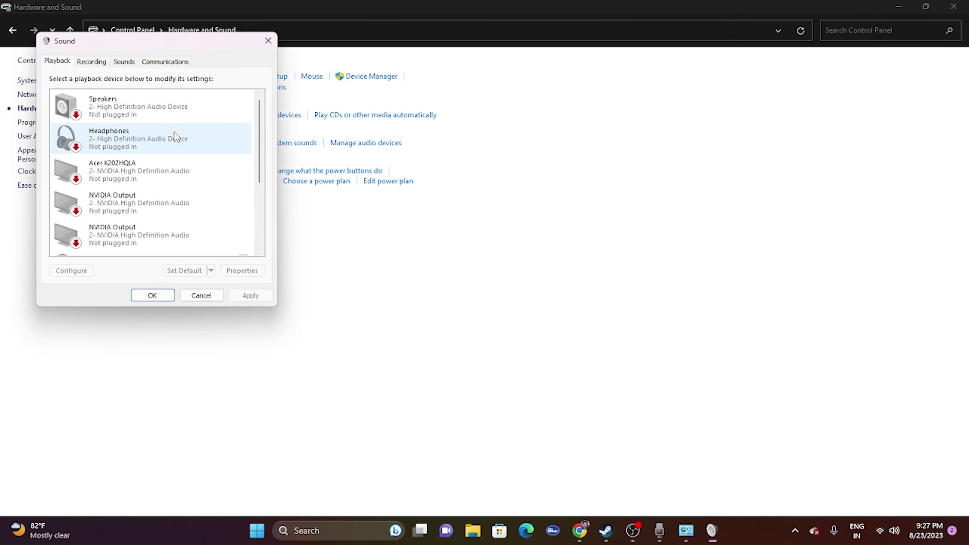
Set the default format of the USB Audio Device speakers to 16 bit, 48000 Hz (DVD Quality) and confirm
{"action": "scroll", "coordinate": [148, 145], "scroll_direction": "down", "scroll_amount": 1}
{"action": "scroll", "coordinate": [148, 145], "scroll_direction": "down", "scroll_amount": 1}
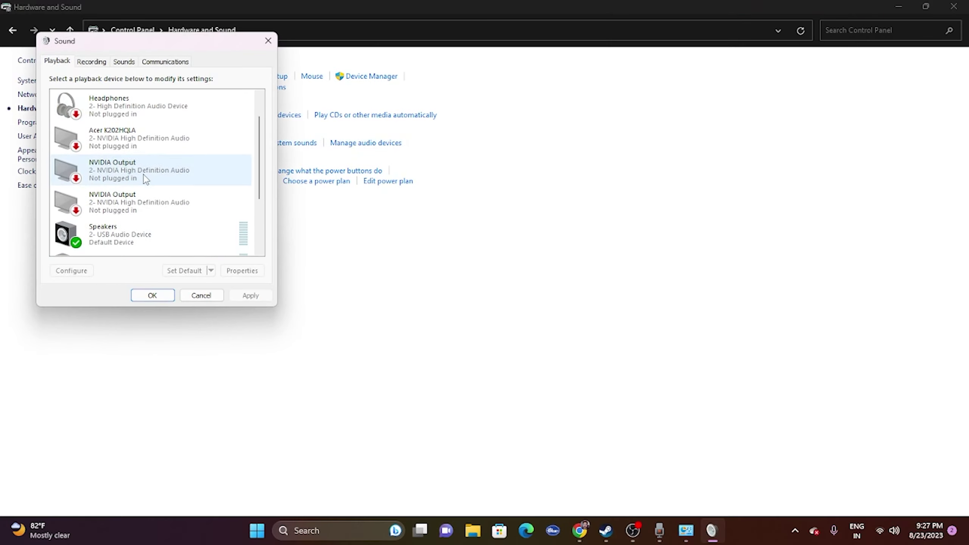
{"action": "right_click", "coordinate": [125, 243]}
{"action": "left_click", "coordinate": [162, 339]}
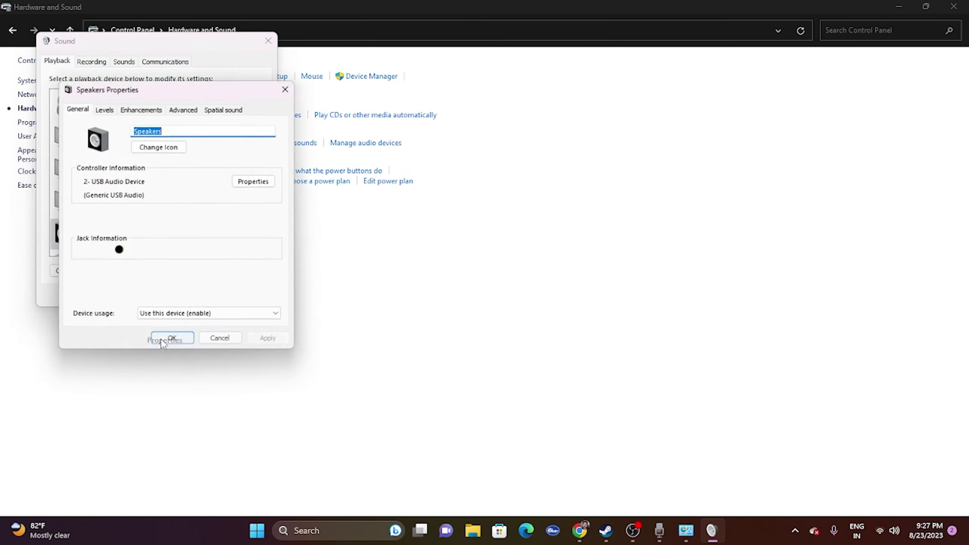
{"action": "left_click", "coordinate": [185, 108]}
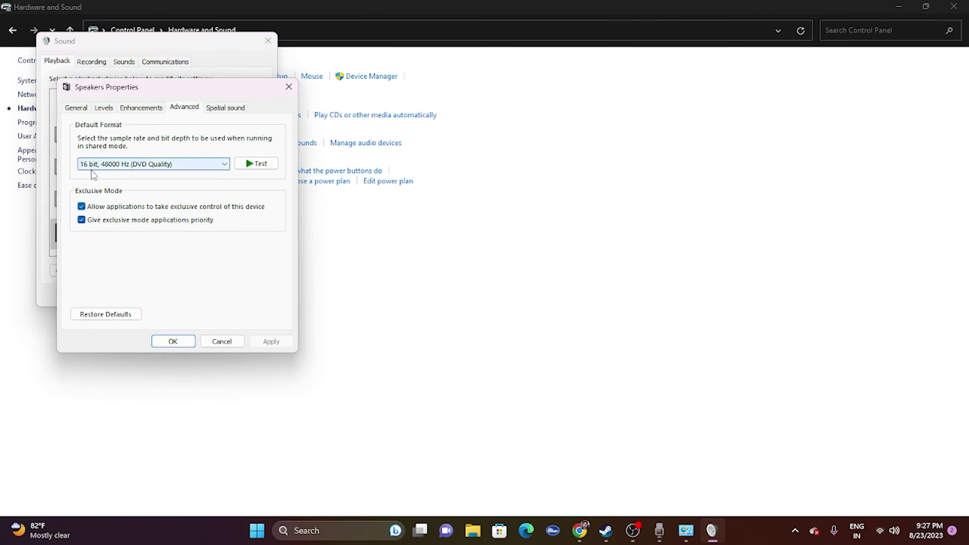
{"action": "left_click", "coordinate": [156, 167]}
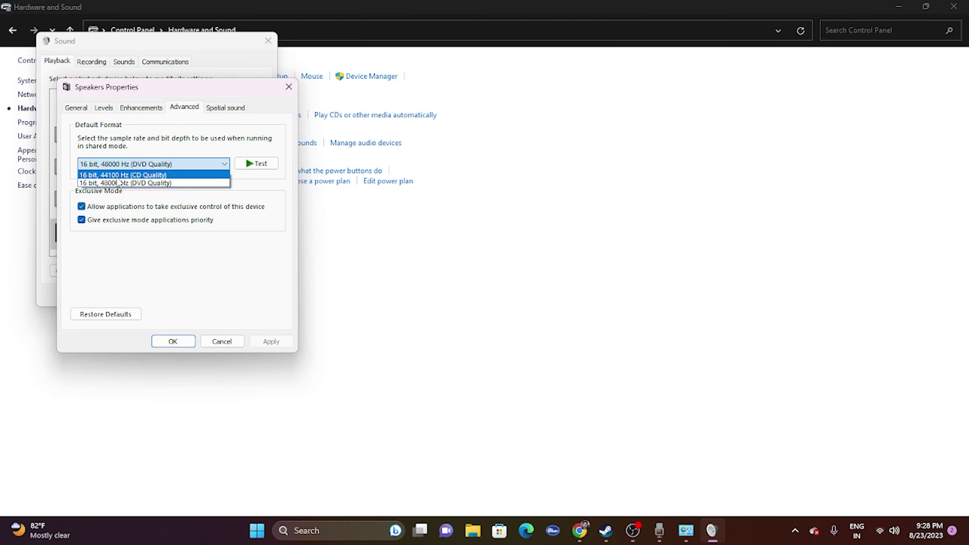
{"action": "left_click", "coordinate": [96, 183]}
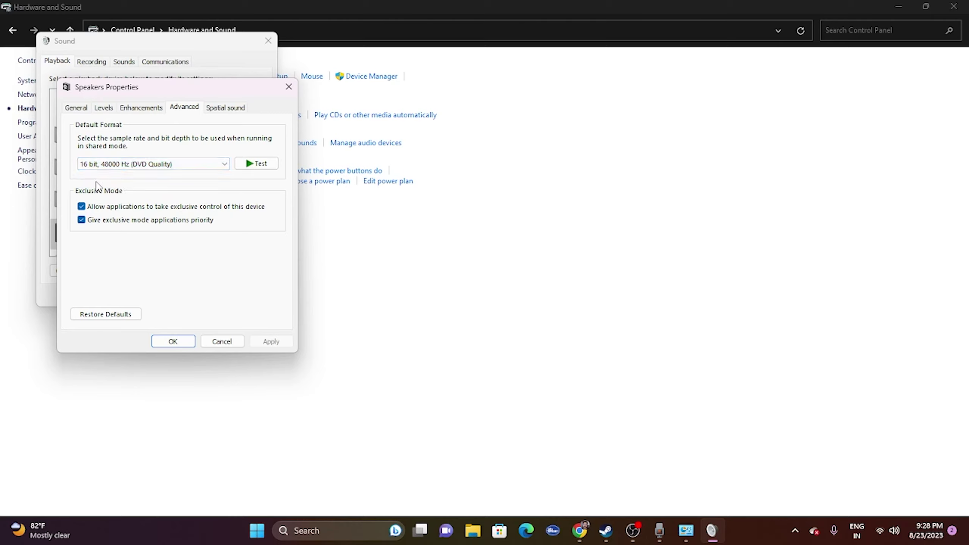
{"action": "left_click", "coordinate": [185, 340]}
{"action": "left_click", "coordinate": [150, 296]}
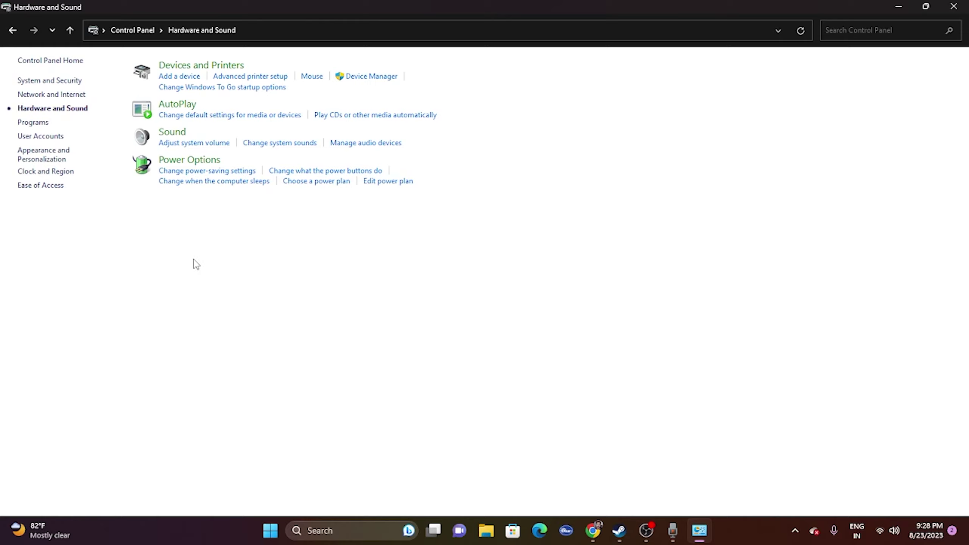
Set the spatial sound format of the USB Audio Device speakers to Off, confirm, and close Control Panel
{"action": "right_click", "coordinate": [175, 131]}
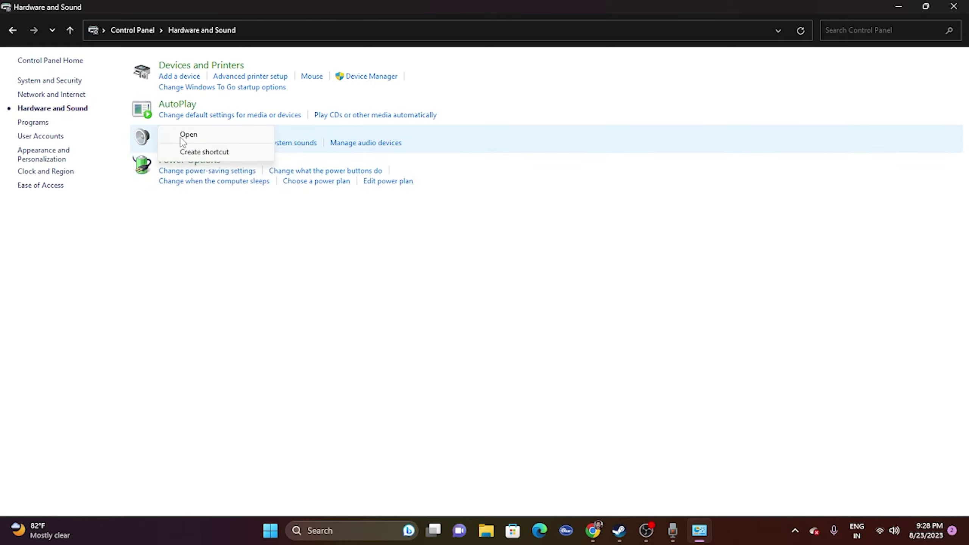
{"action": "left_click", "coordinate": [162, 244]}
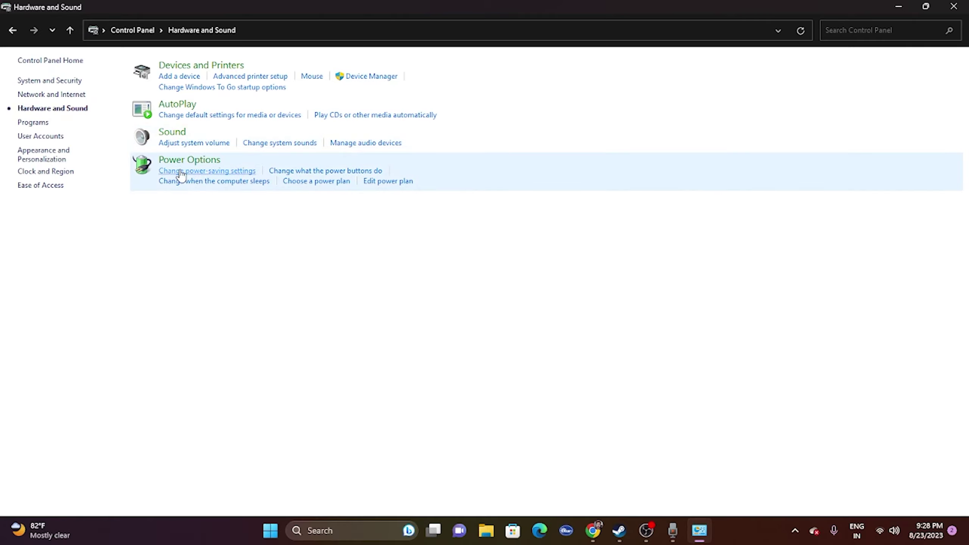
{"action": "scroll", "coordinate": [169, 227], "scroll_direction": "down", "scroll_amount": 3}
{"action": "left_click", "coordinate": [126, 258]}
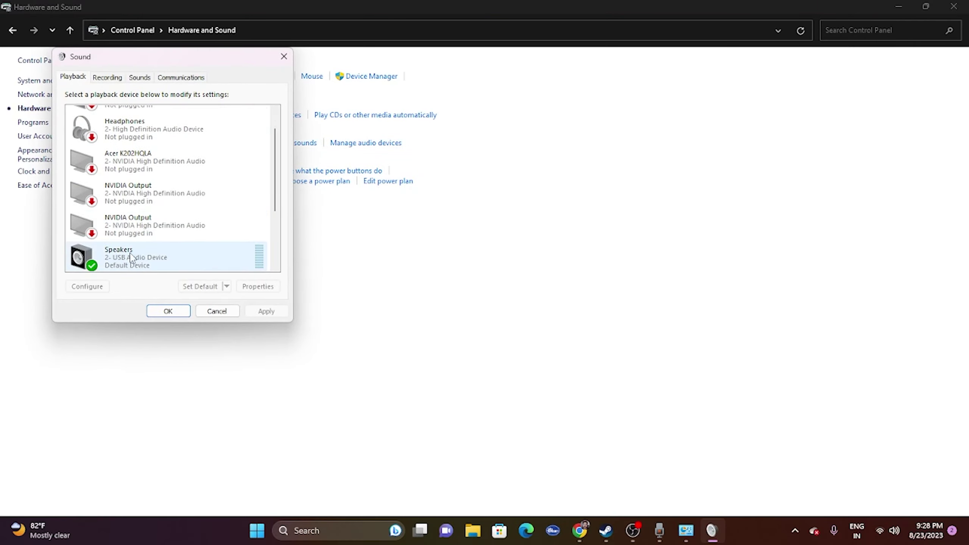
{"action": "right_click", "coordinate": [132, 257]}
{"action": "left_click", "coordinate": [176, 351]}
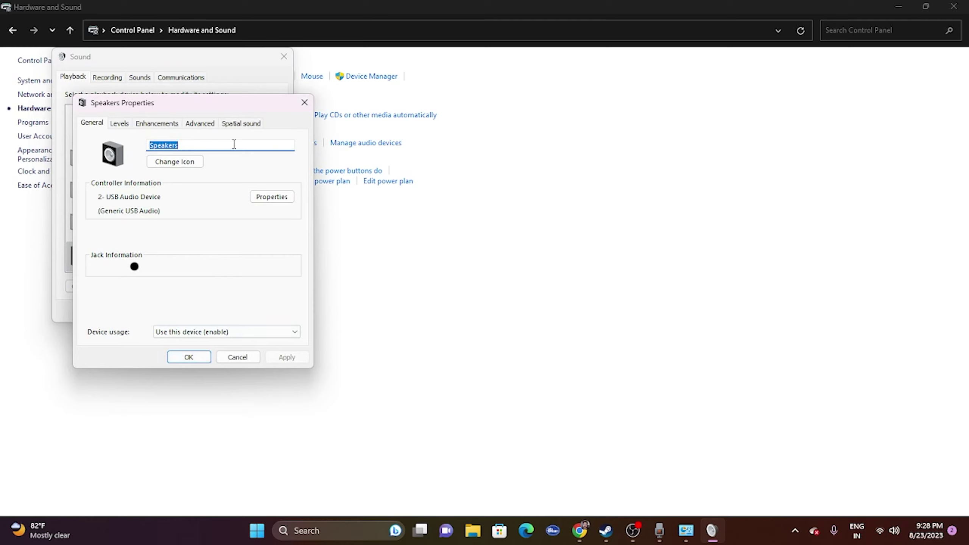
{"action": "left_click", "coordinate": [240, 126]}
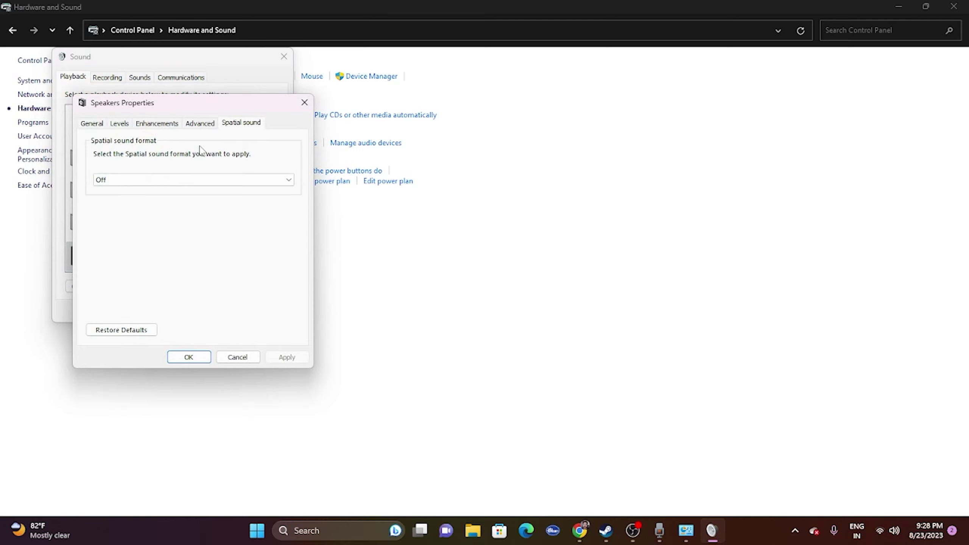
{"action": "left_click", "coordinate": [136, 180]}
{"action": "left_click", "coordinate": [126, 190]}
{"action": "left_click", "coordinate": [189, 356]}
{"action": "left_click", "coordinate": [176, 310]}
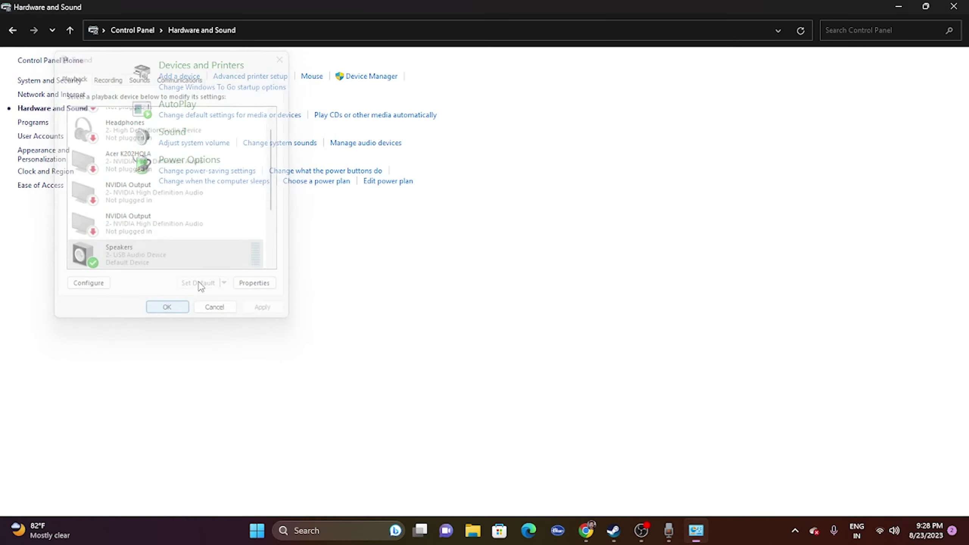
{"action": "left_click", "coordinate": [953, 6]}
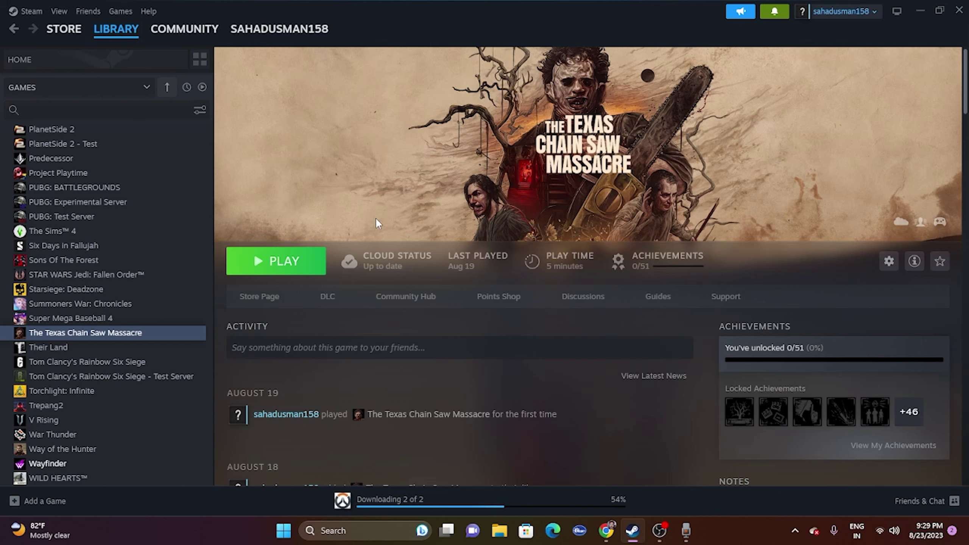
Reopen Control Panel's Hardware and Sound category and bring up the Sound dialog
{"action": "left_click", "coordinate": [365, 528]}
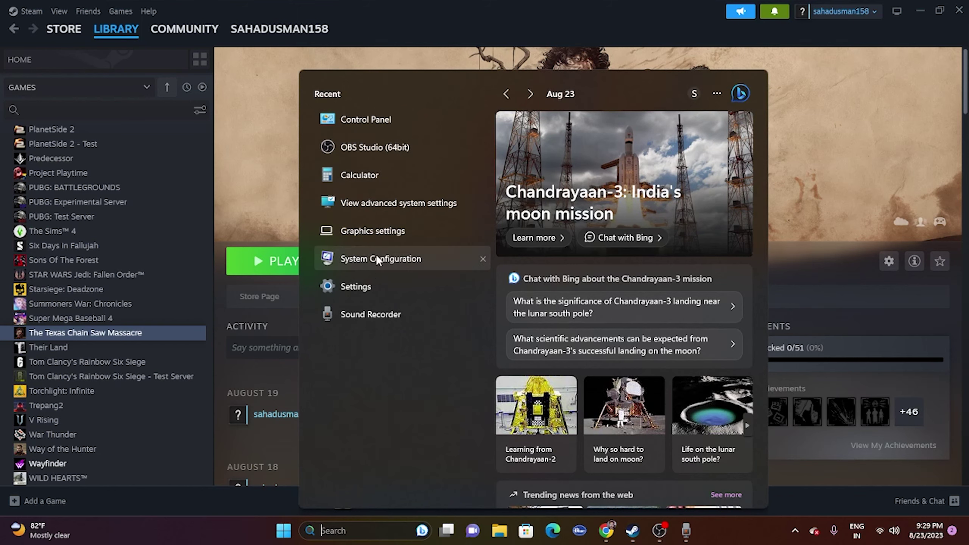
{"action": "left_click", "coordinate": [373, 121]}
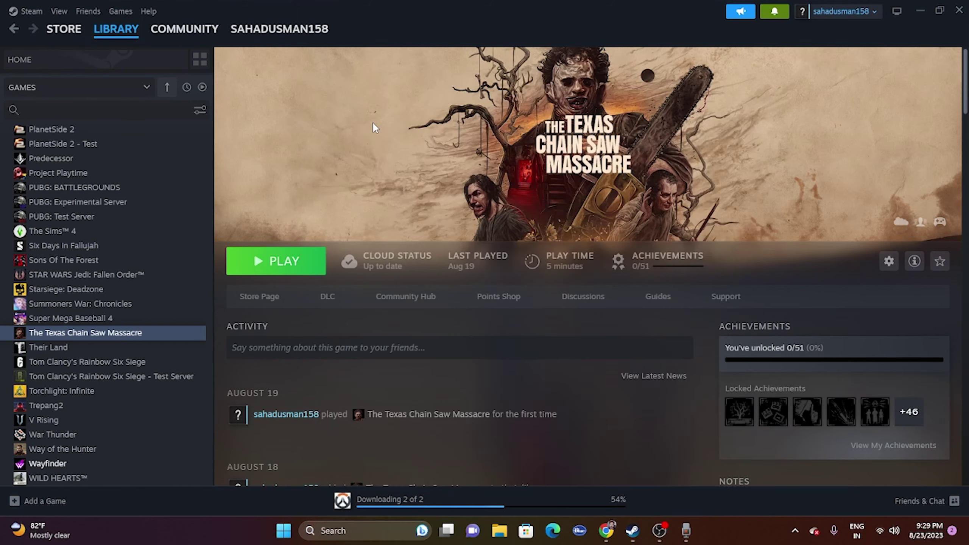
{"action": "left_click", "coordinate": [358, 179]}
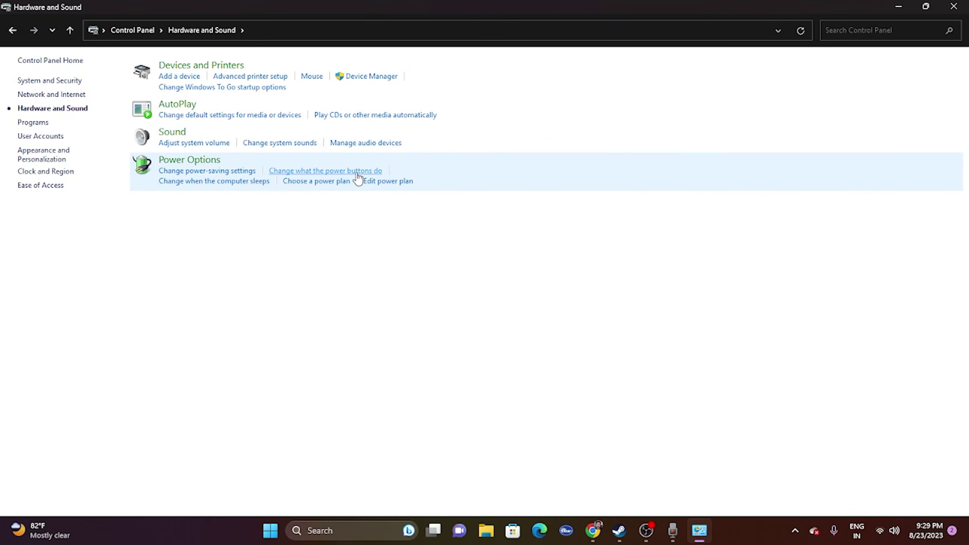
{"action": "left_click", "coordinate": [171, 138]}
Check the USB Audio Device speakers and their available options among the playback devices, and close the Sound dialog
{"action": "scroll", "coordinate": [173, 195], "scroll_direction": "down", "scroll_amount": 3}
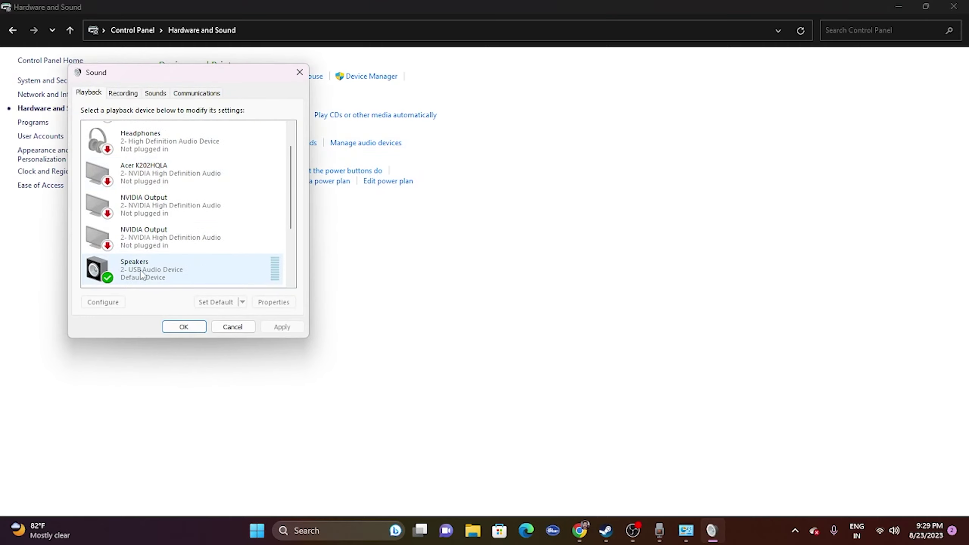
{"action": "left_click", "coordinate": [143, 272]}
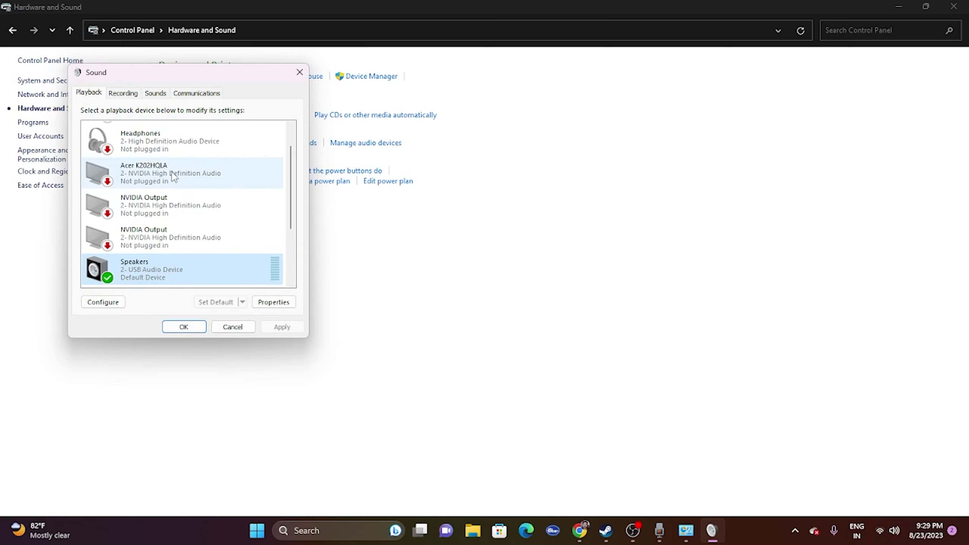
{"action": "right_click", "coordinate": [164, 268]}
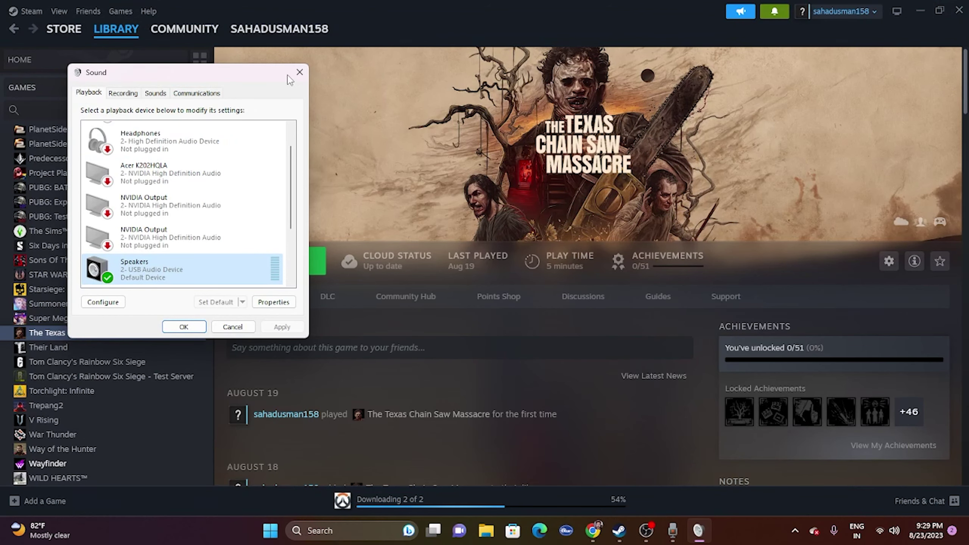
{"action": "left_click", "coordinate": [299, 72]}
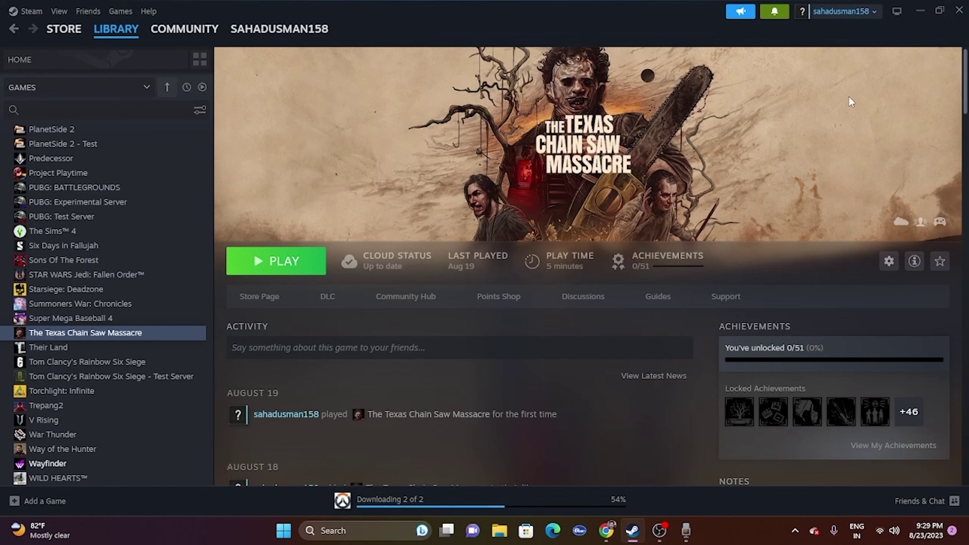
Minimize Steam, open Device Manager and expand the Sound, video and game controllers category
{"action": "left_click", "coordinate": [920, 9]}
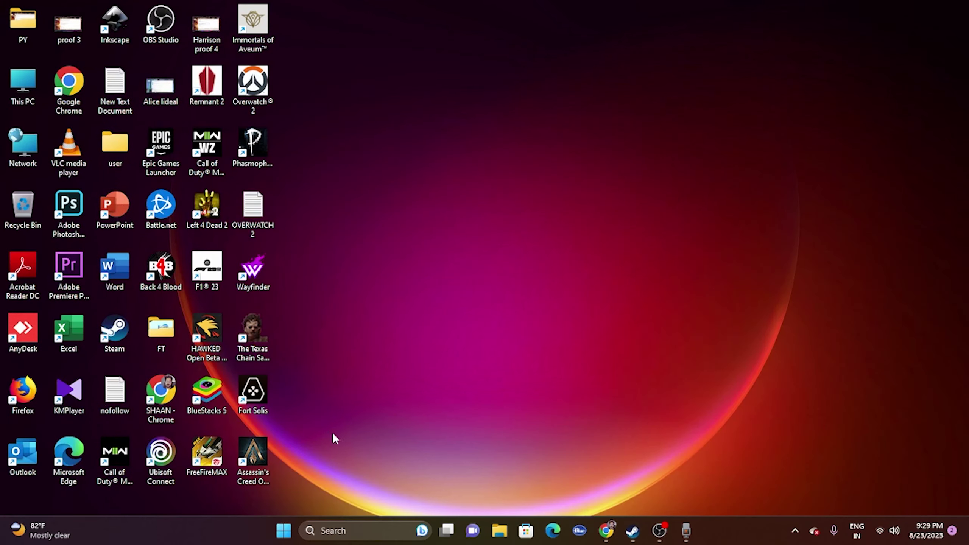
{"action": "right_click", "coordinate": [285, 532]}
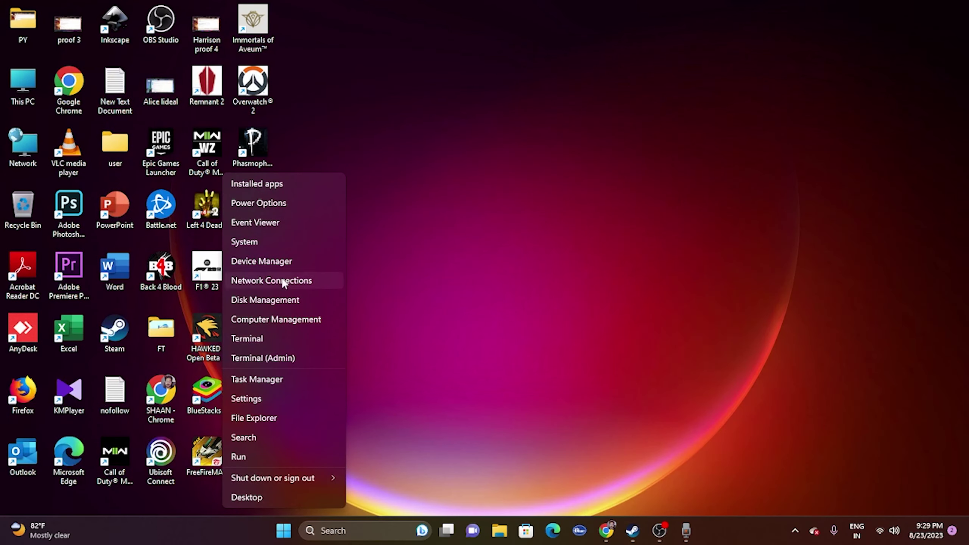
{"action": "left_click", "coordinate": [276, 262]}
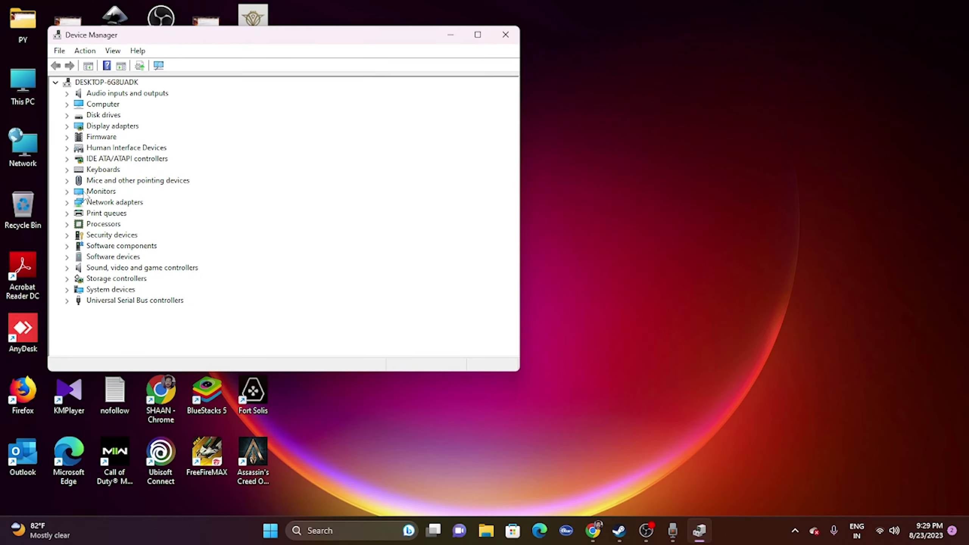
{"action": "left_click", "coordinate": [67, 268]}
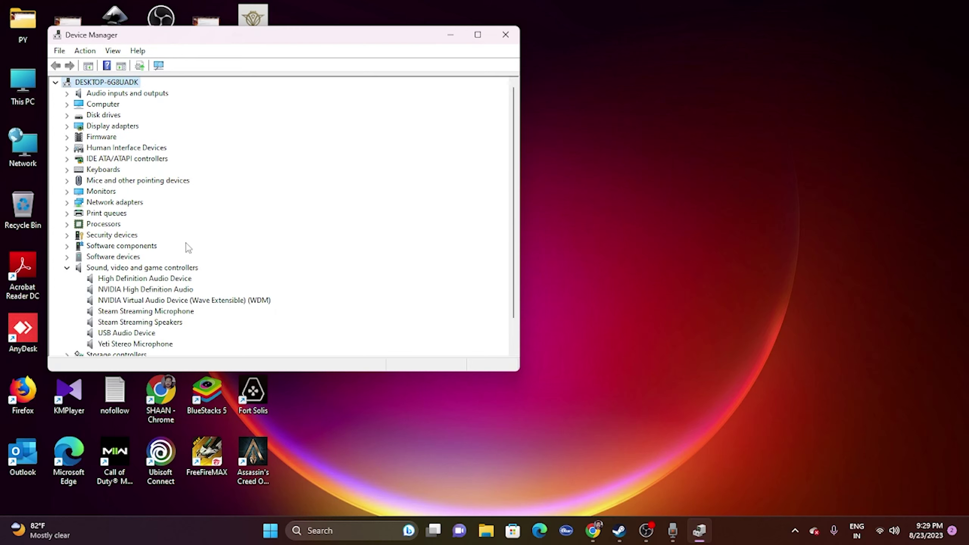
{"action": "scroll", "coordinate": [213, 233], "scroll_direction": "down", "scroll_amount": 1}
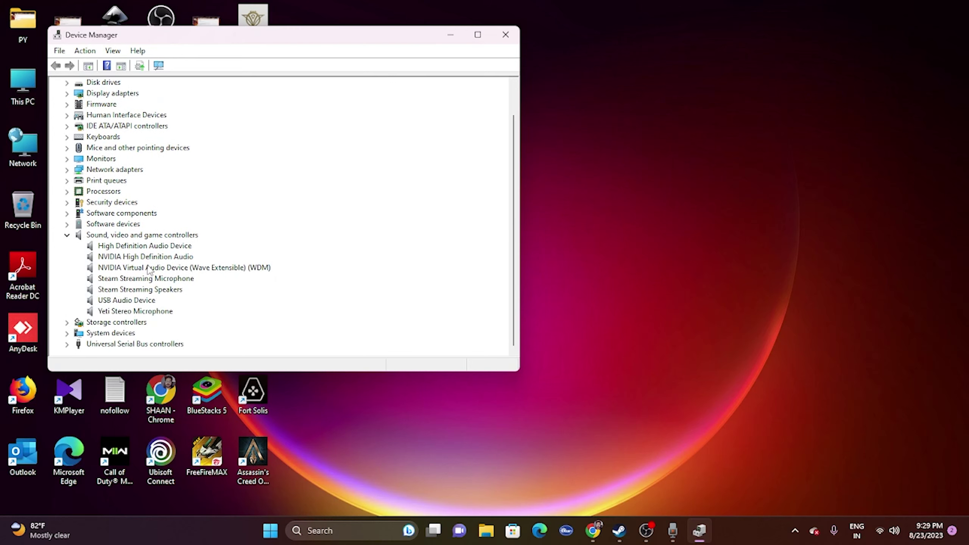
Search automatically for an updated driver for the High Definition Audio Device, and close Device Manager
{"action": "left_click", "coordinate": [144, 250]}
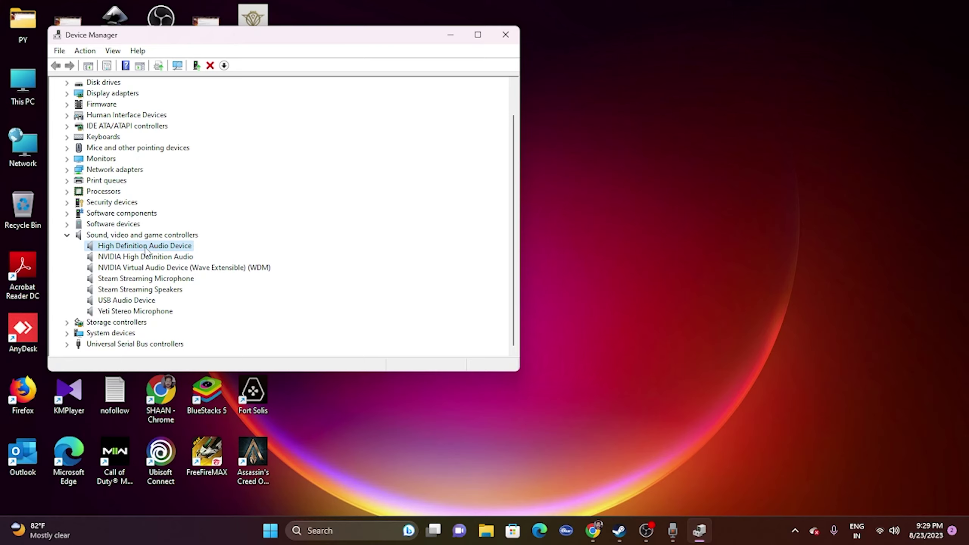
{"action": "right_click", "coordinate": [146, 252]}
{"action": "left_click", "coordinate": [189, 256]}
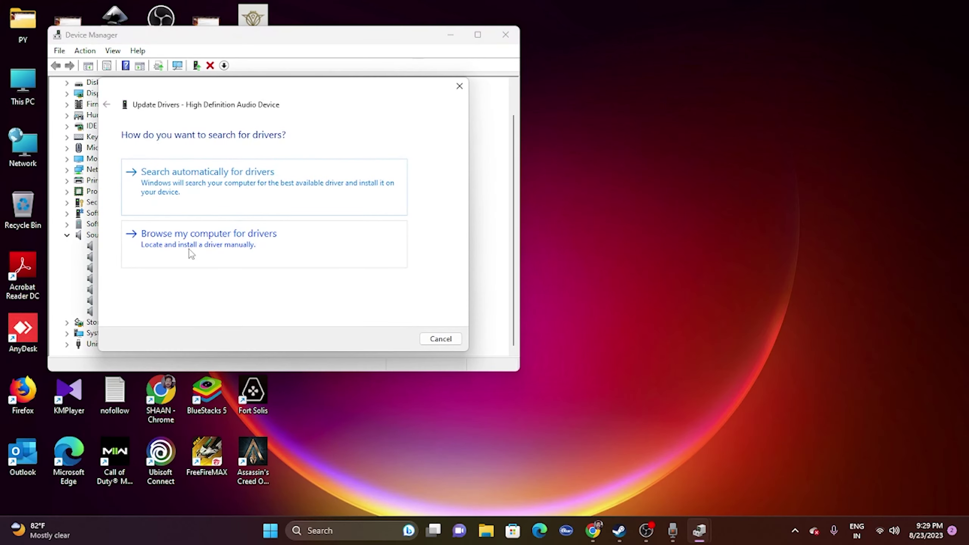
{"action": "left_click", "coordinate": [205, 194]}
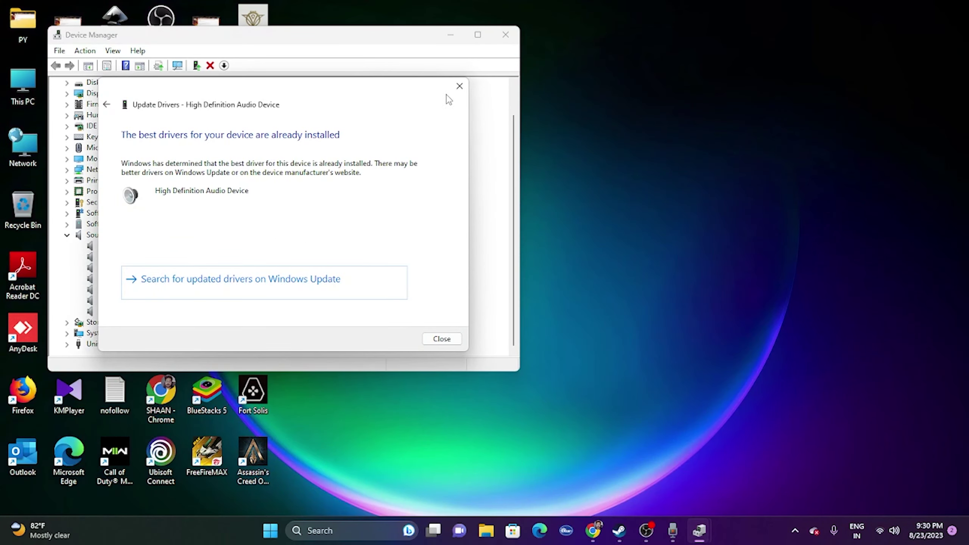
{"action": "left_click", "coordinate": [458, 87]}
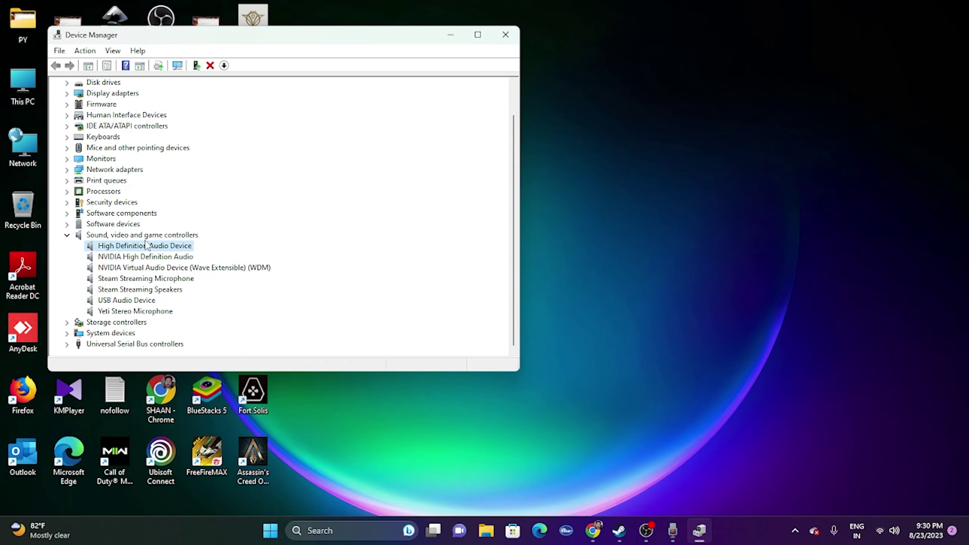
{"action": "left_click", "coordinate": [506, 36]}
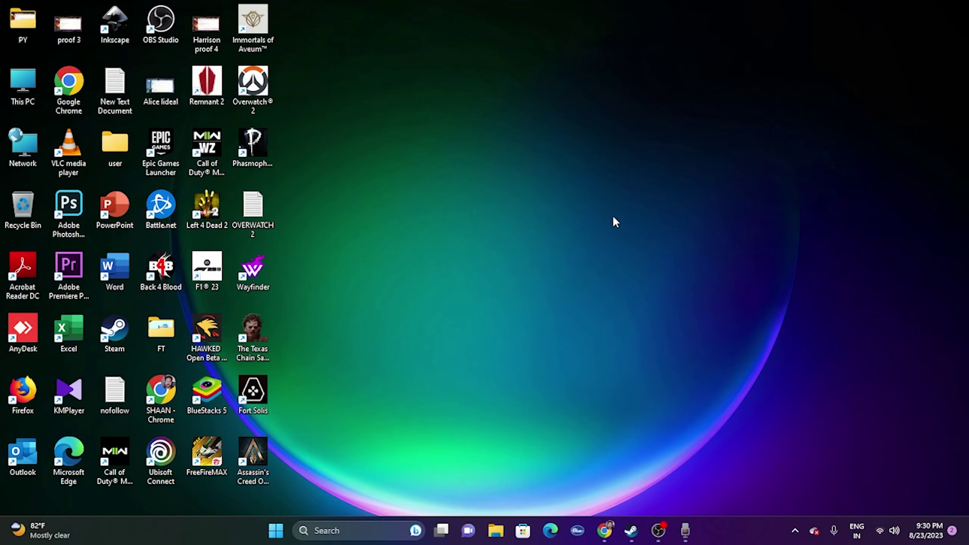
Switch to Steam and show the Installed Files properties of The Texas Chain Saw Massacre
{"action": "left_click", "coordinate": [632, 532]}
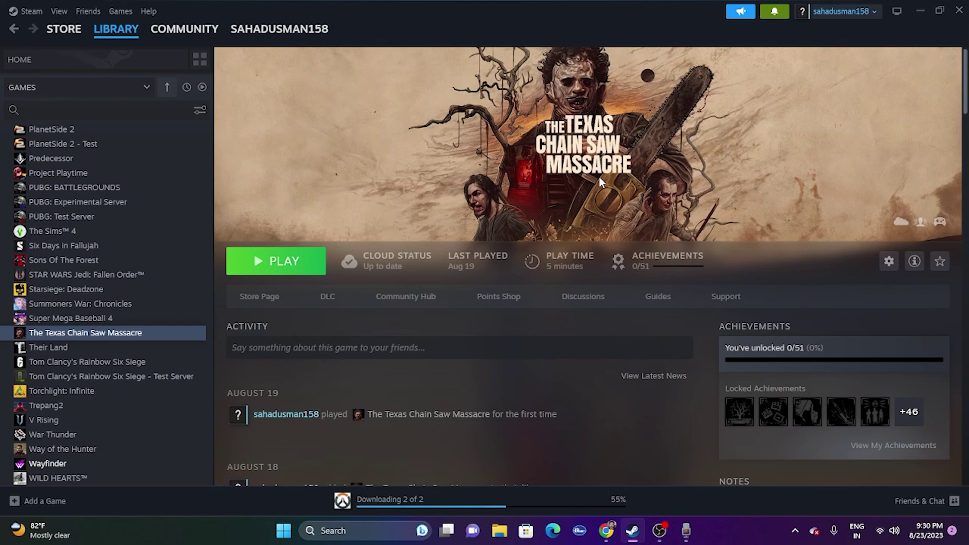
{"action": "right_click", "coordinate": [84, 331]}
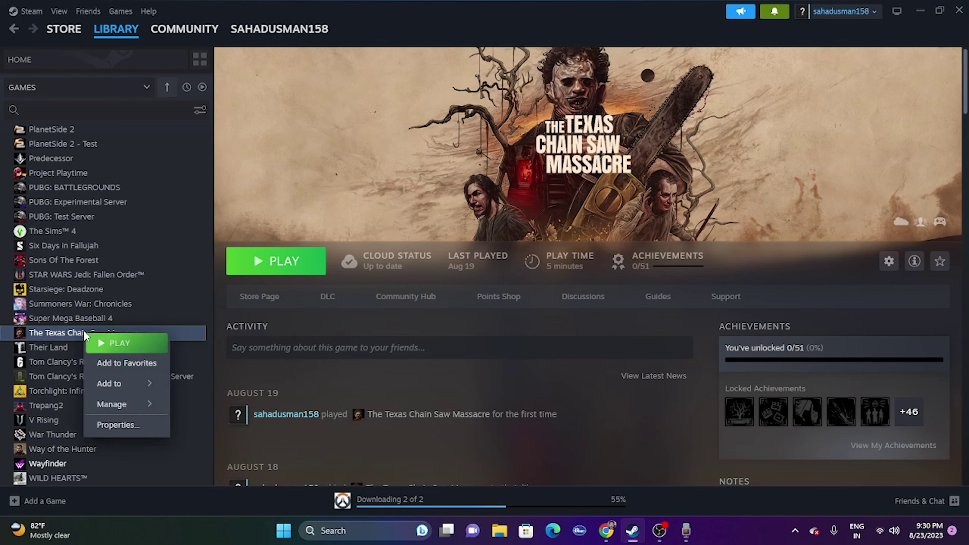
{"action": "left_click", "coordinate": [119, 425]}
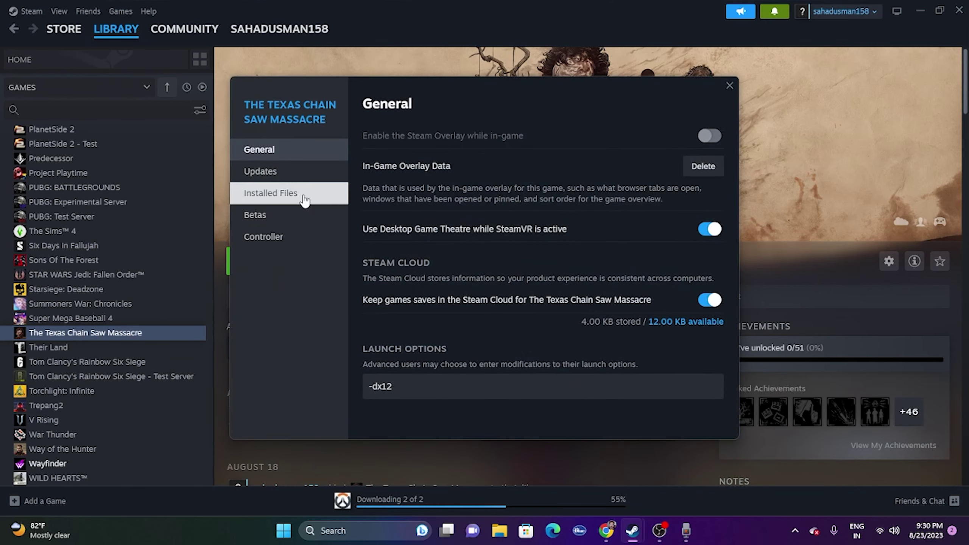
{"action": "left_click", "coordinate": [284, 194]}
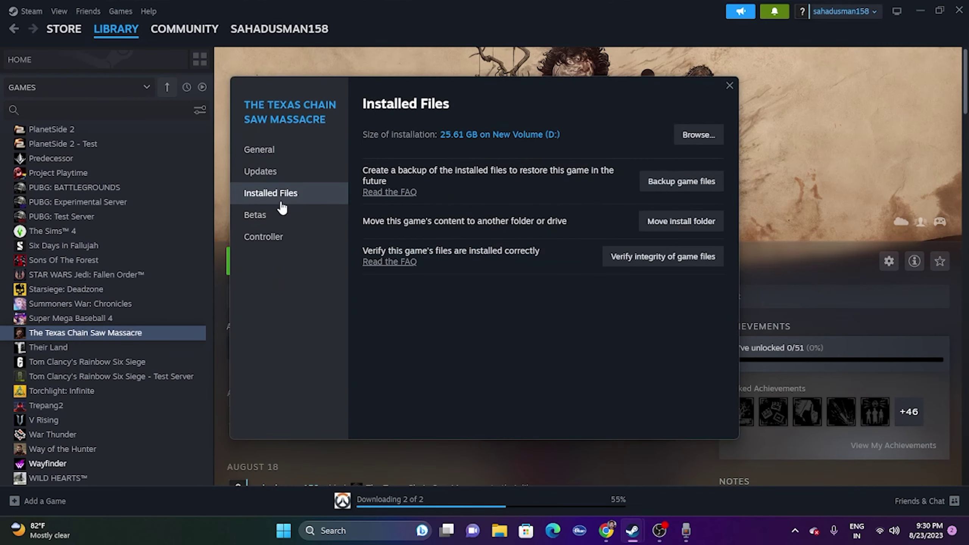
Verify the integrity of The Texas Chain Saw Massacre's game files and close its properties
{"action": "left_click", "coordinate": [667, 264]}
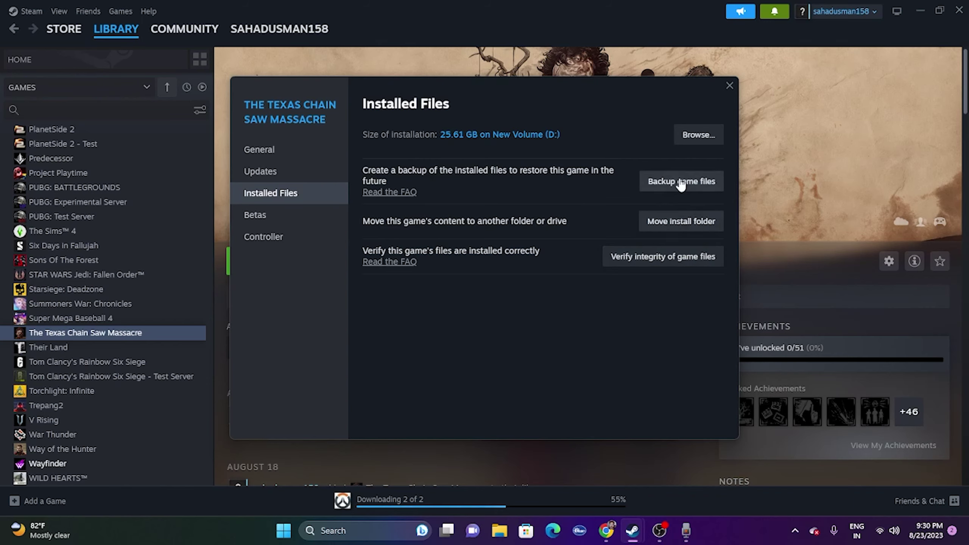
{"action": "left_click_drag", "start_coordinate": [580, 119], "coordinate": [707, 145]}
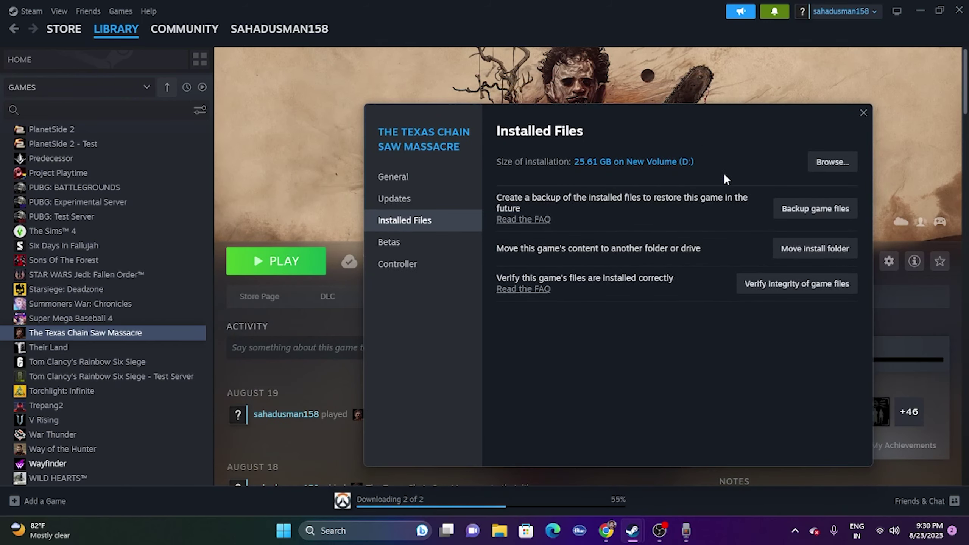
{"action": "left_click", "coordinate": [782, 284]}
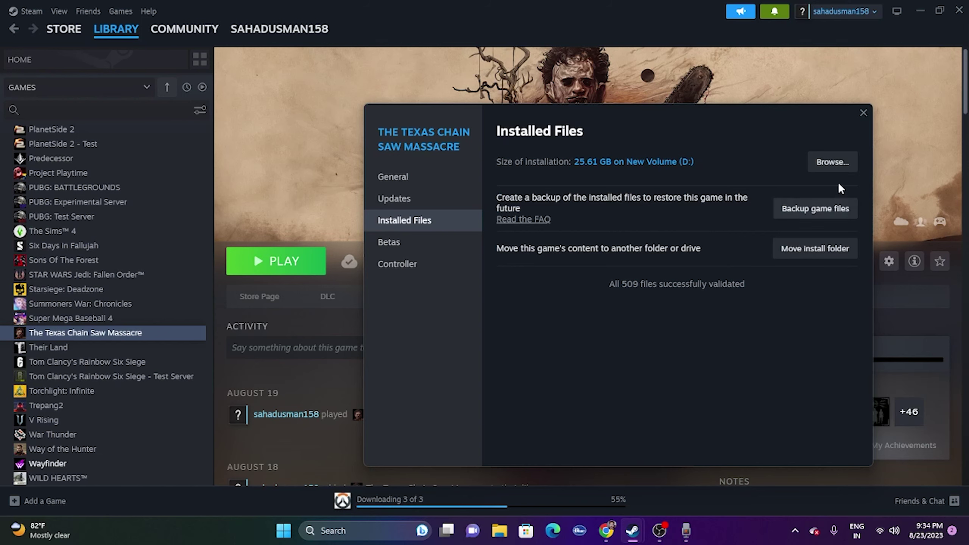
{"action": "left_click", "coordinate": [863, 112]}
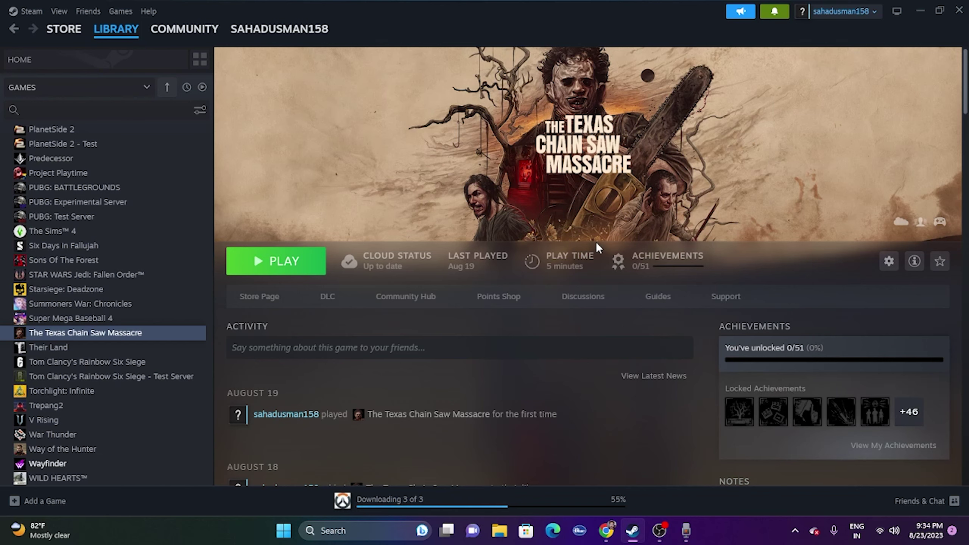
Switch to Sound Recorder and pause the running microphone recording
{"action": "left_click", "coordinate": [686, 531]}
{"action": "left_click", "coordinate": [432, 385]}
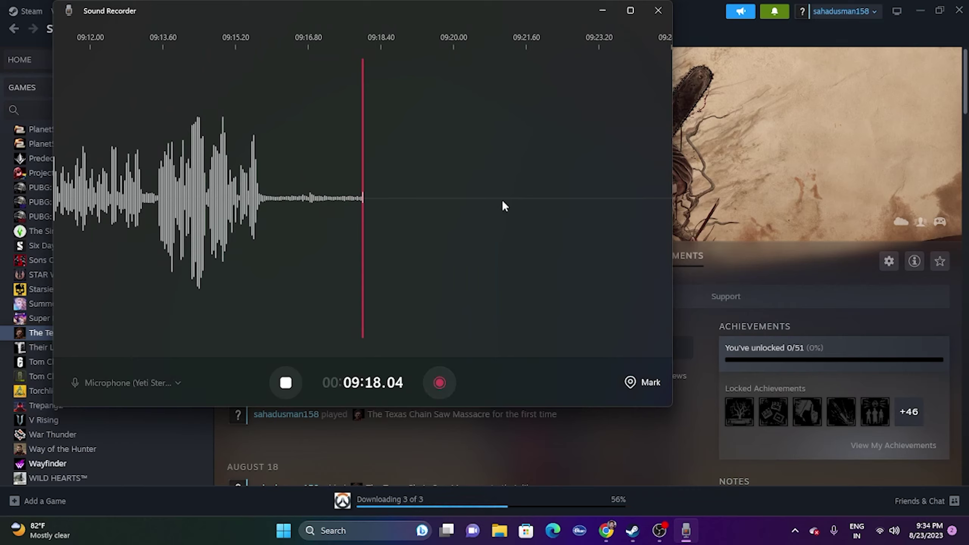